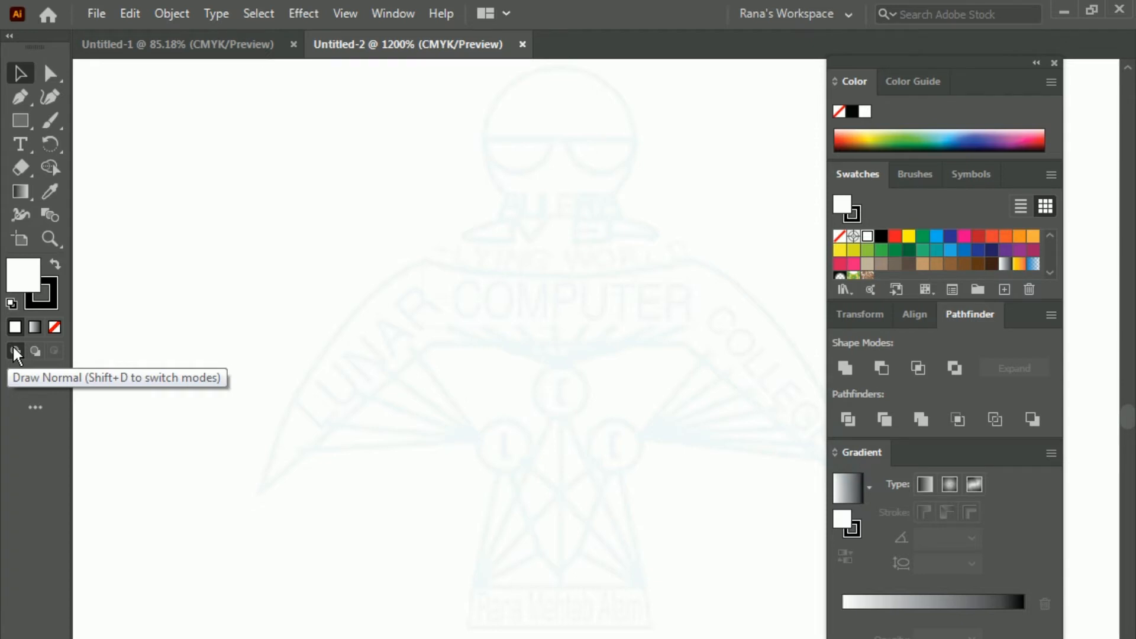
Step: In Draw Normal mode, draw a red rectangle near the middle of the canvas
{"action": "left_click", "coordinate": [15, 352]}
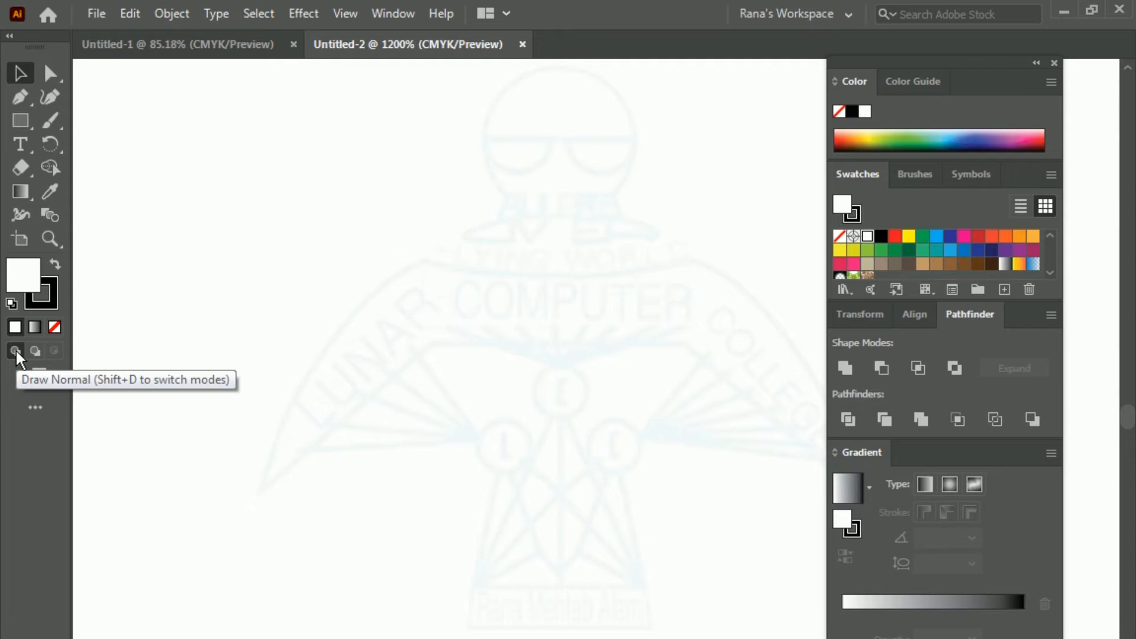
{"action": "left_click", "coordinate": [20, 120]}
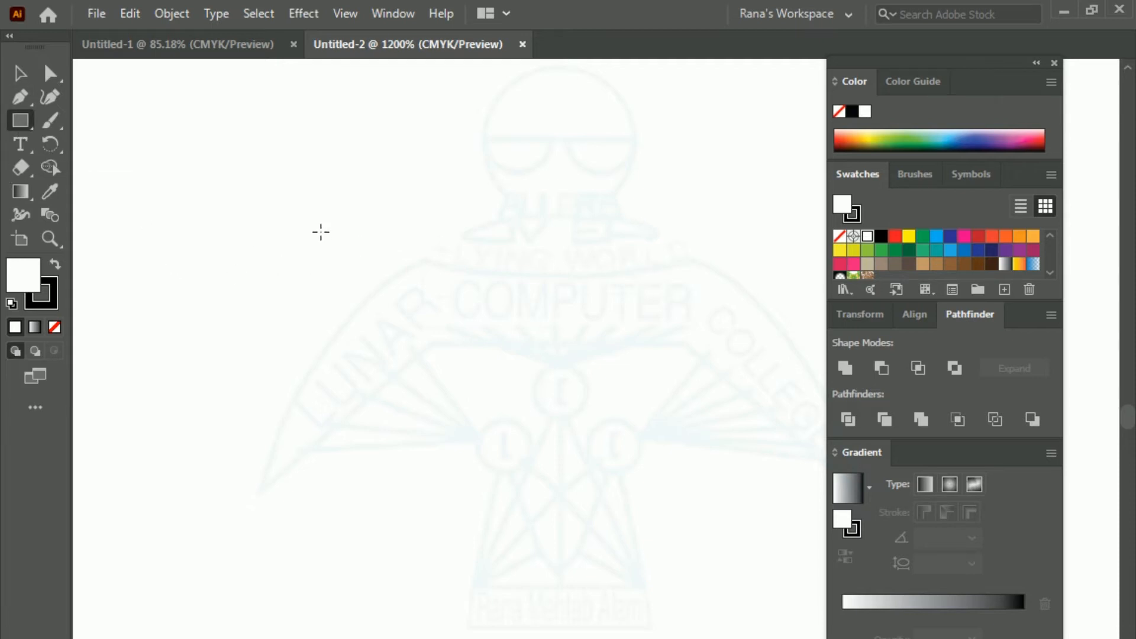
{"action": "left_click", "coordinate": [895, 238]}
{"action": "left_click_drag", "start_coordinate": [354, 286], "coordinate": [579, 475]}
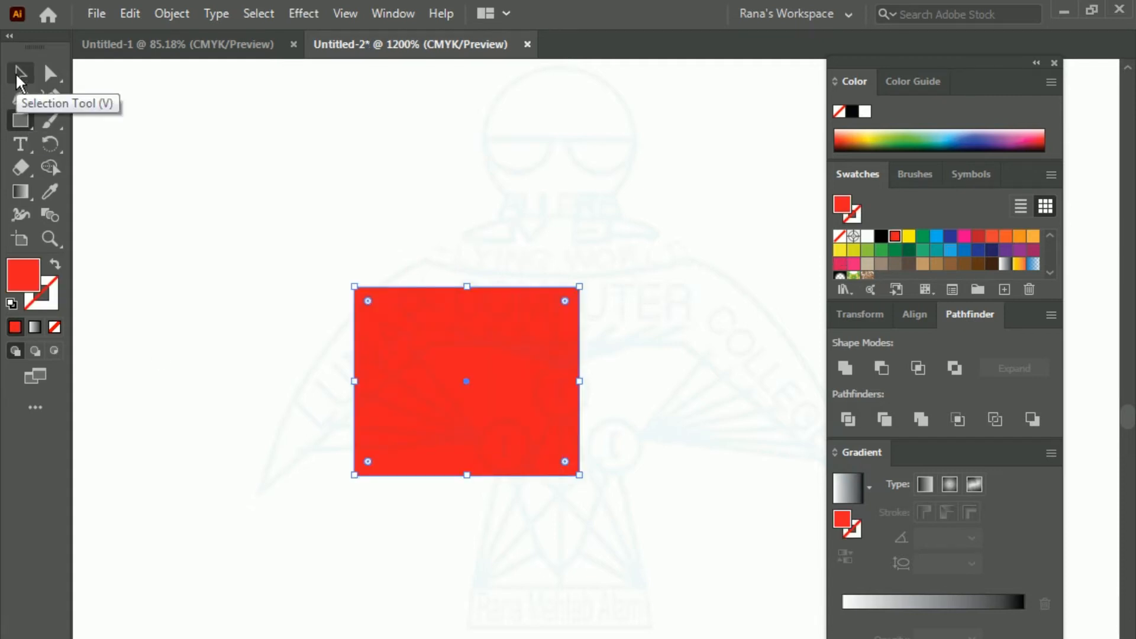
Step: In Draw Behind mode, draw a tall green rectangle behind the red one and shift it flush with the red rectangle's right edge
{"action": "left_click", "coordinate": [34, 350]}
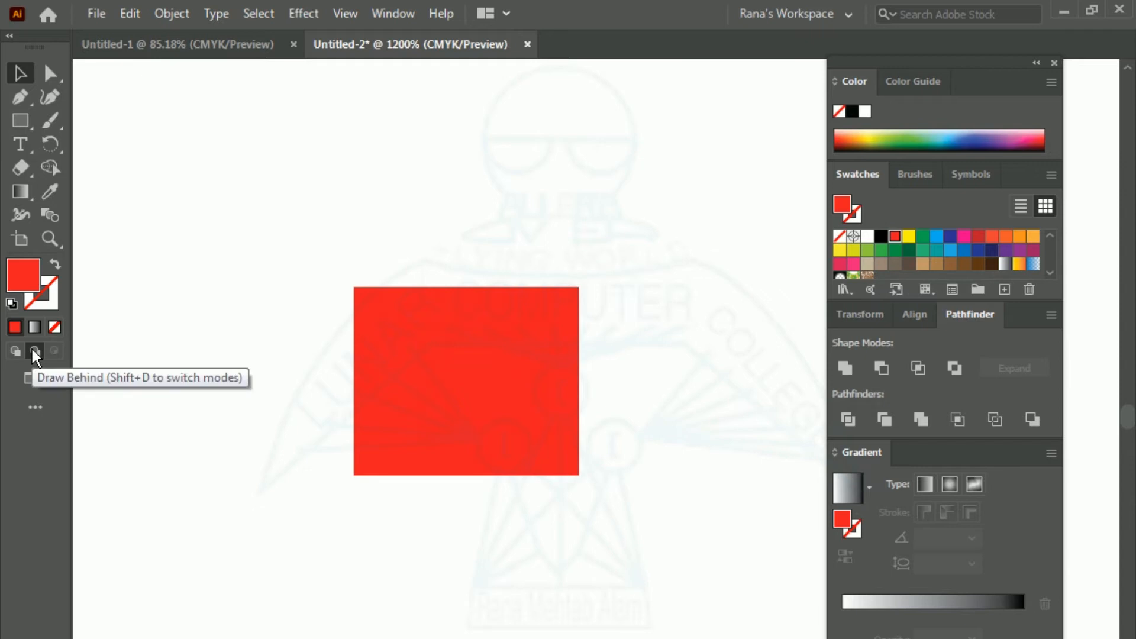
{"action": "left_click", "coordinate": [923, 236]}
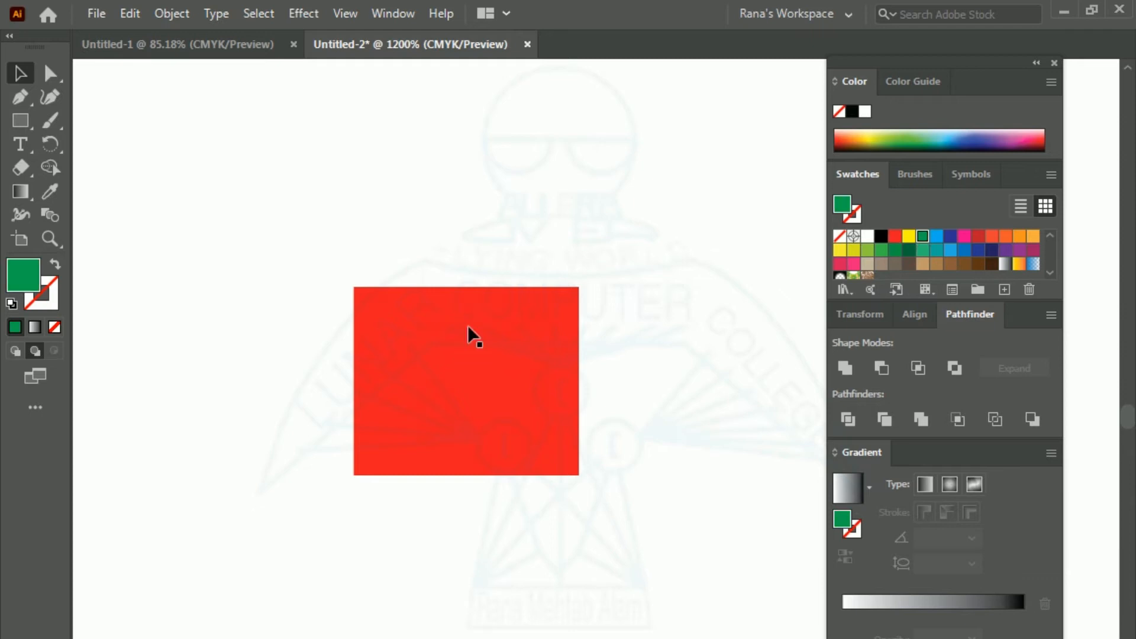
{"action": "left_click", "coordinate": [24, 122]}
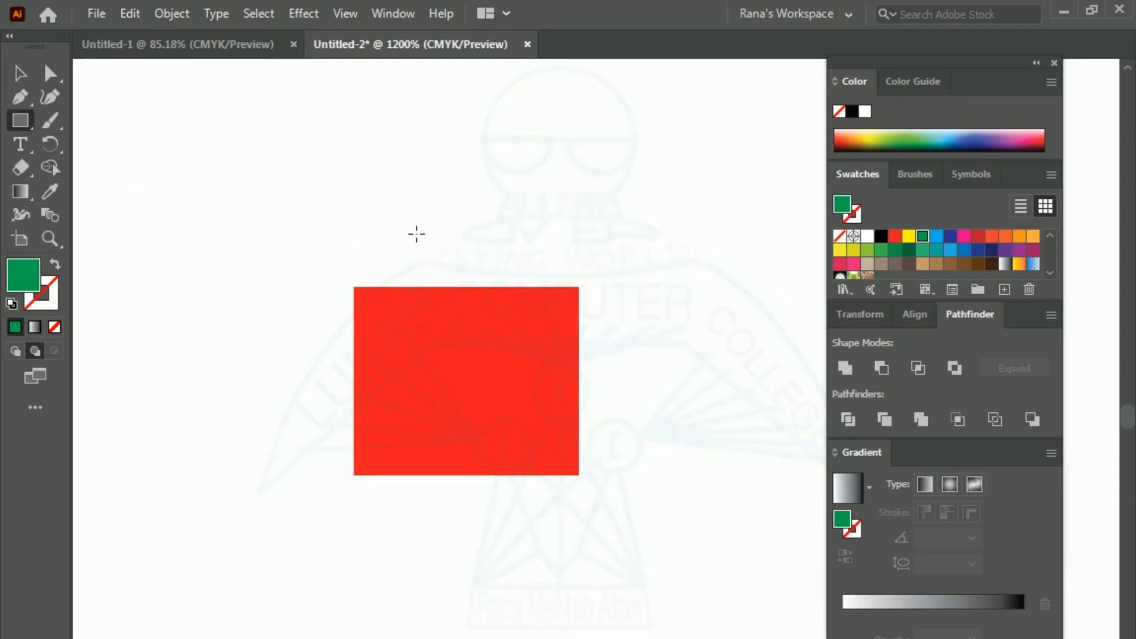
{"action": "left_click", "coordinate": [435, 325]}
{"action": "key", "text": "Return"}
{"action": "left_click_drag", "start_coordinate": [425, 254], "coordinate": [533, 501]}
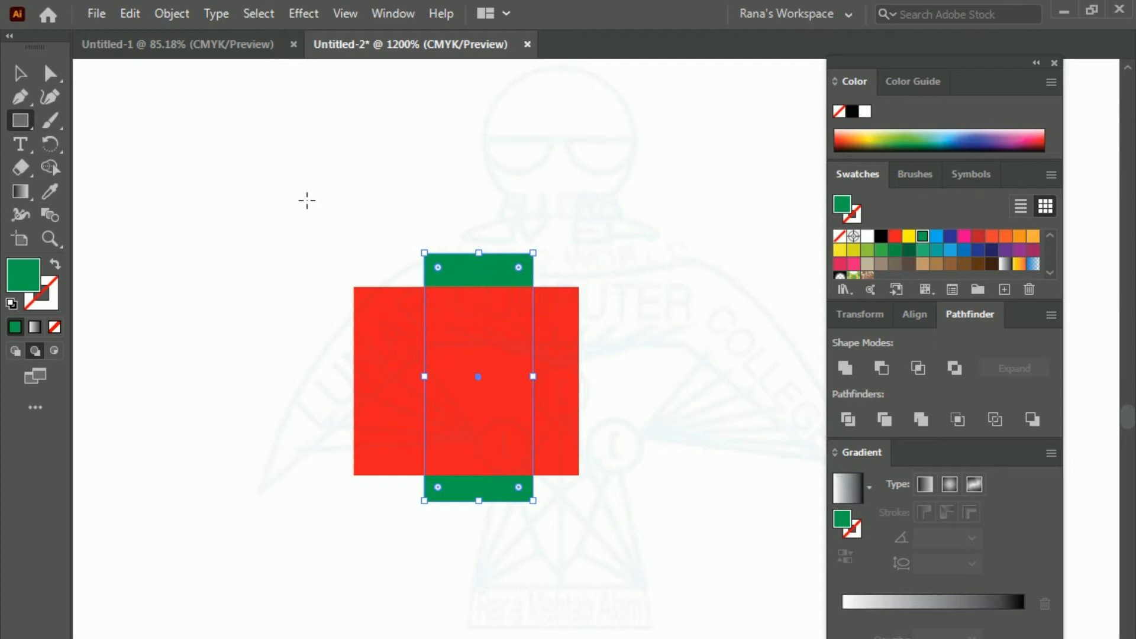
{"action": "left_click", "coordinate": [19, 74]}
{"action": "left_click_drag", "start_coordinate": [462, 274], "coordinate": [508, 268]}
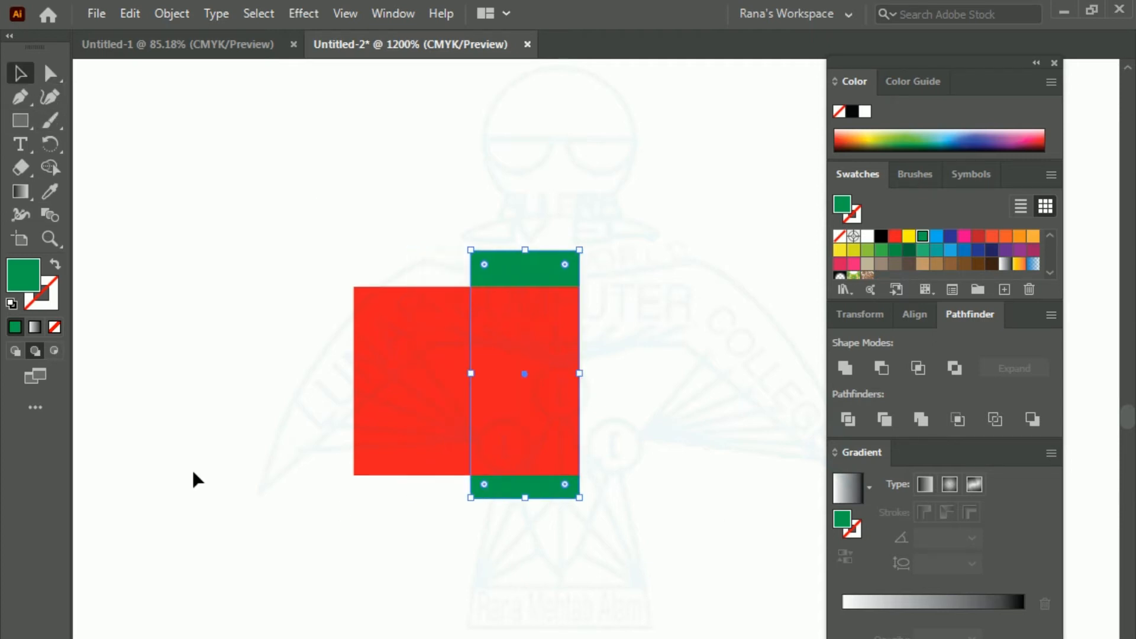
Step: Recolour the tall rectangle dark blue and draw a matching five-pointed star behind the red rectangle's upper-left corner
{"action": "left_click", "coordinate": [30, 124]}
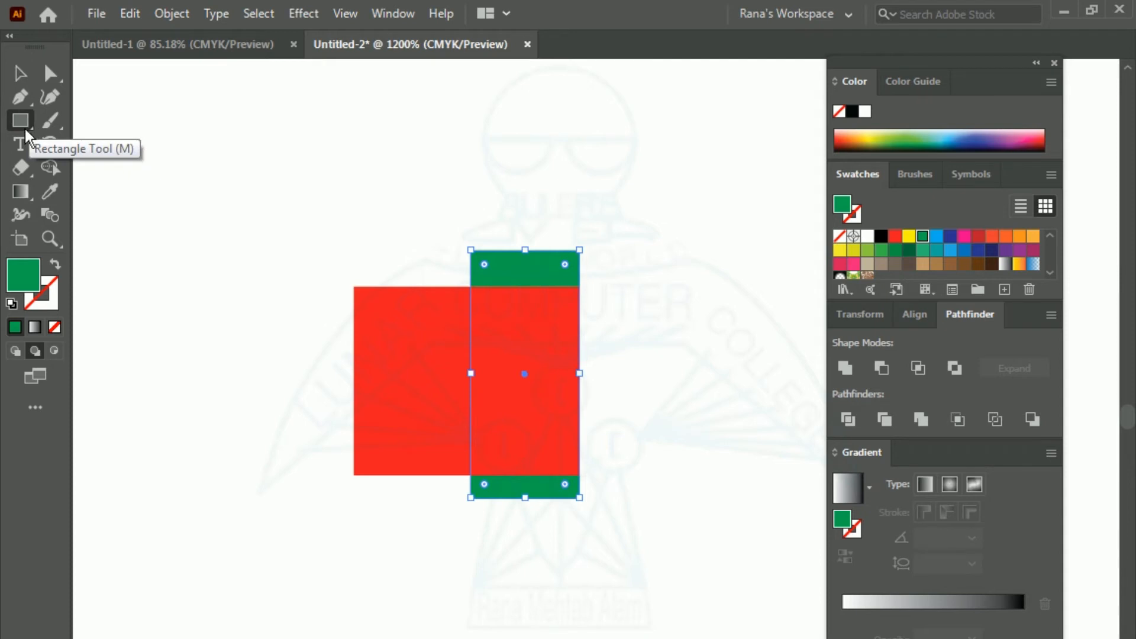
{"action": "left_click", "coordinate": [16, 119]}
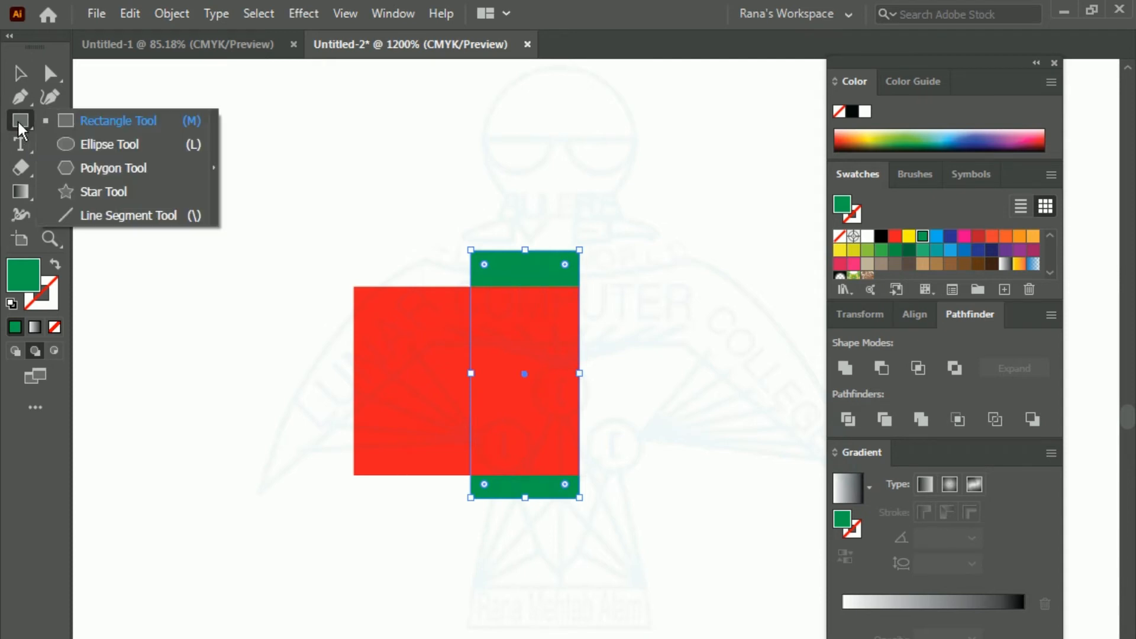
{"action": "left_click", "coordinate": [108, 190]}
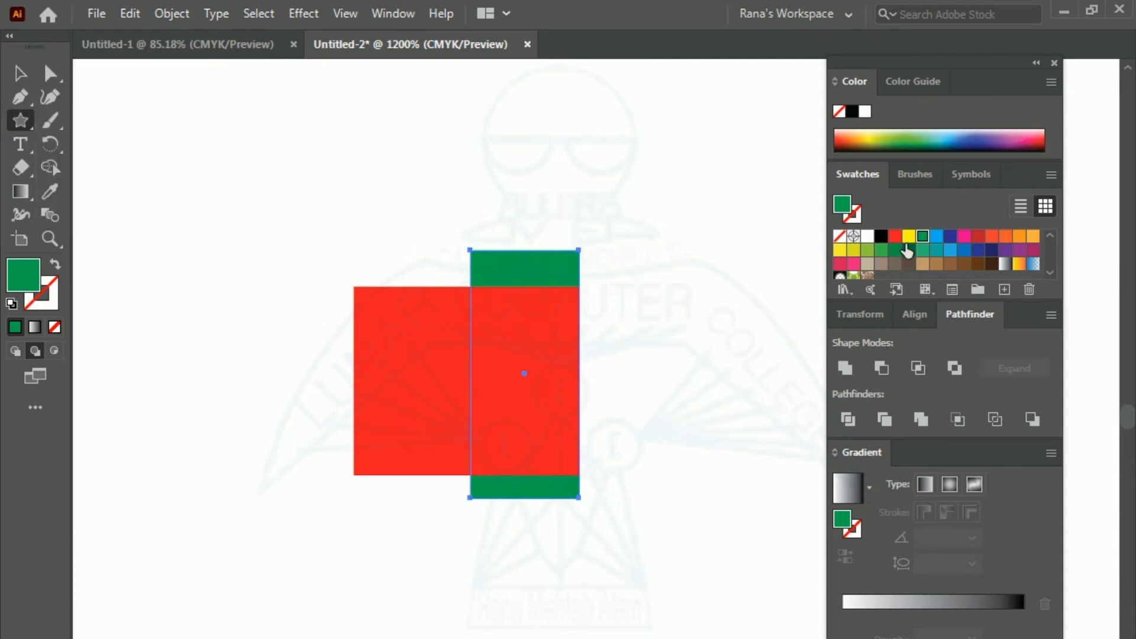
{"action": "left_click", "coordinate": [950, 236]}
{"action": "left_click_drag", "start_coordinate": [308, 242], "coordinate": [387, 366]}
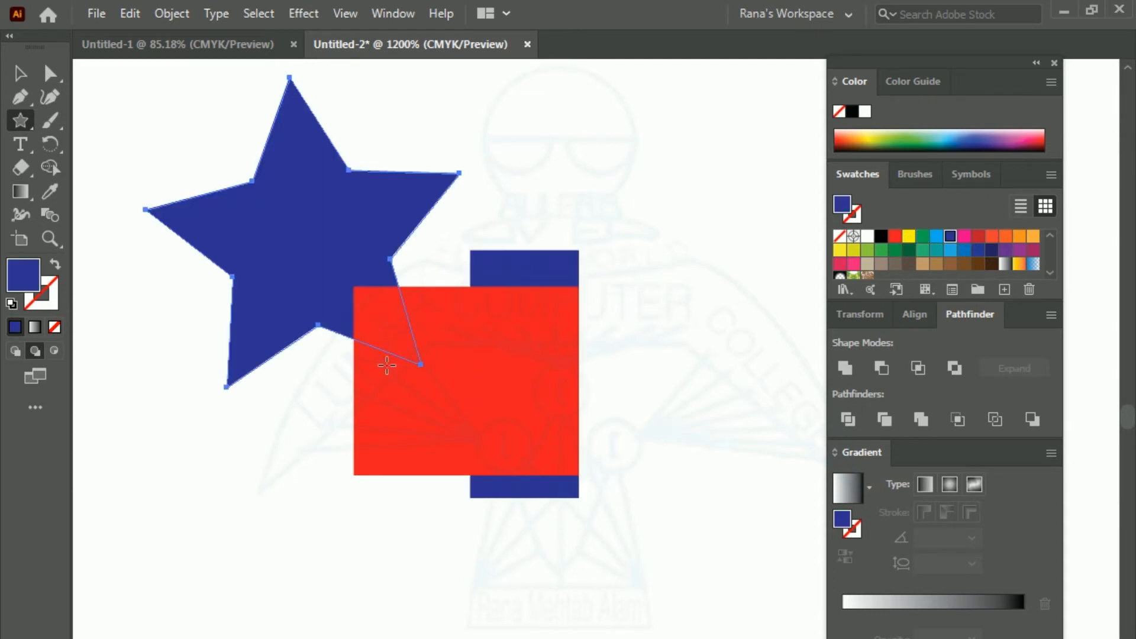
Step: Move the star down toward the red rectangle and scale it down so it sits partly behind the rectangle's left side
{"action": "left_click", "coordinate": [16, 78]}
{"action": "left_click_drag", "start_coordinate": [289, 211], "coordinate": [329, 277]}
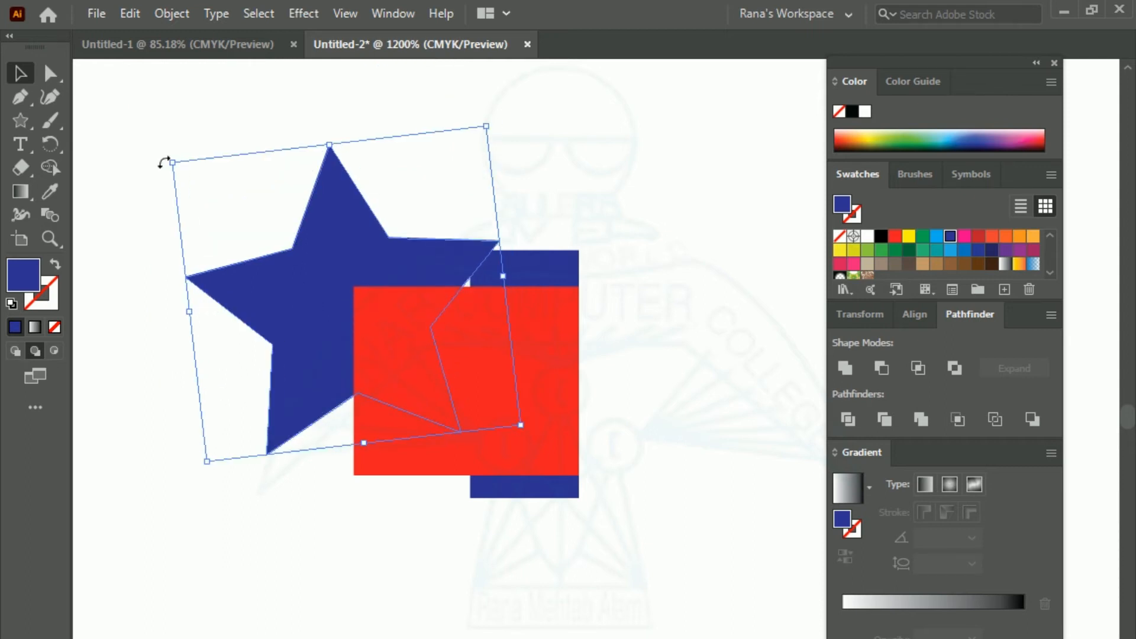
{"action": "left_click_drag", "start_coordinate": [173, 161], "coordinate": [256, 259]}
{"action": "left_click_drag", "start_coordinate": [324, 323], "coordinate": [276, 307]}
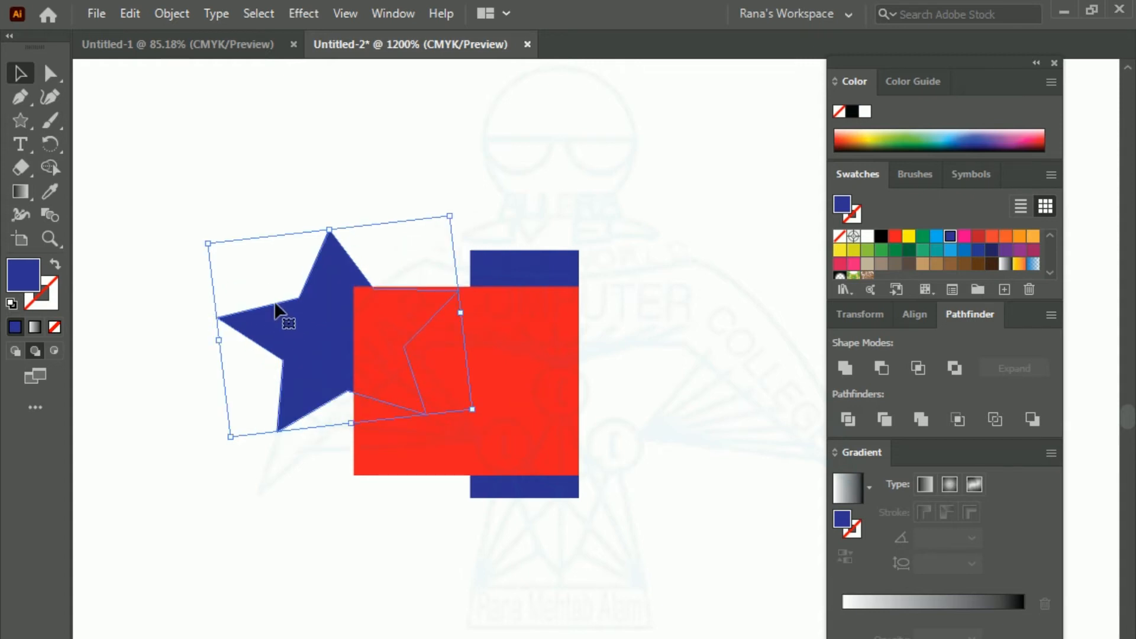
Step: Delete the star and the tall dark blue rectangle in isolation mode, and return to normal editing
{"action": "double_click", "coordinate": [288, 316]}
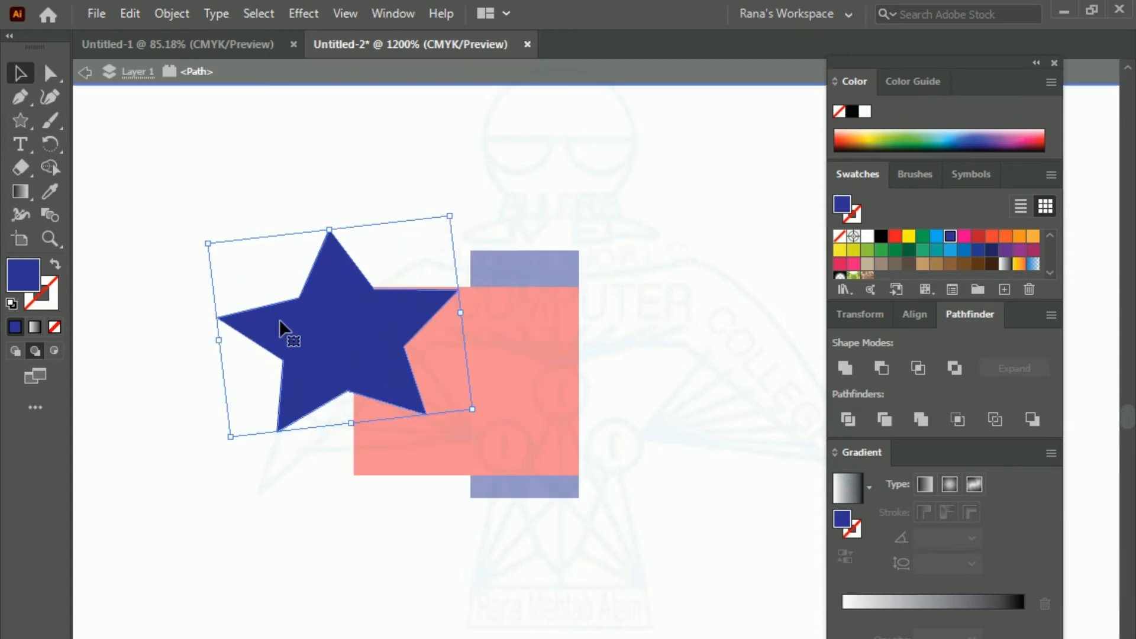
{"action": "key", "text": "Delete"}
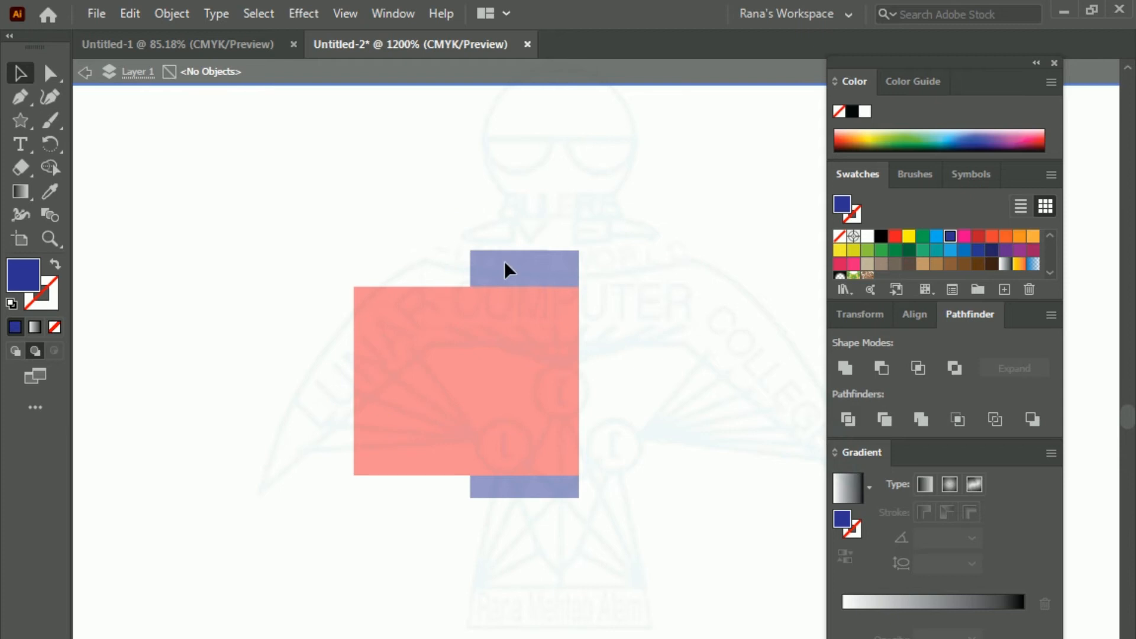
{"action": "double_click", "coordinate": [477, 282]}
{"action": "double_click", "coordinate": [504, 273]}
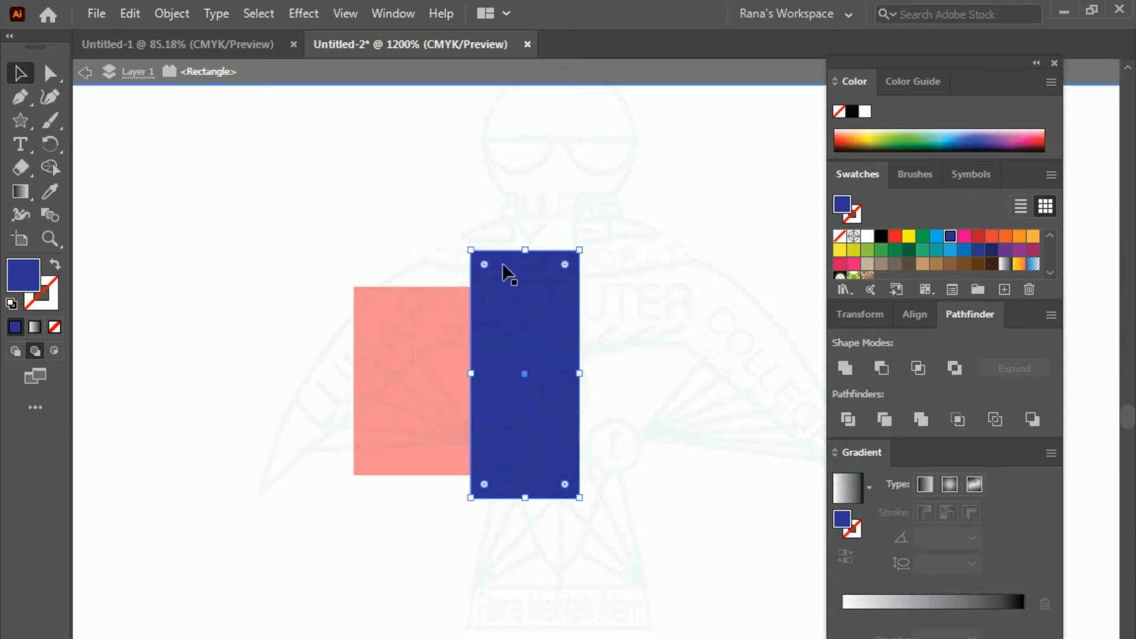
{"action": "key", "text": "Delete"}
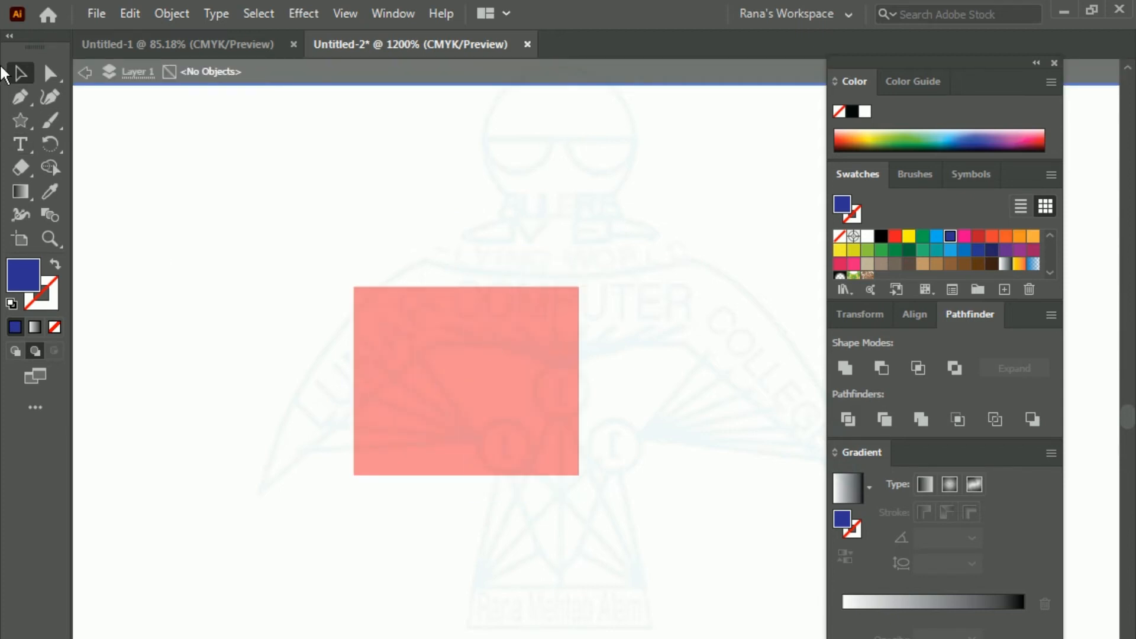
{"action": "double_click", "coordinate": [263, 213]}
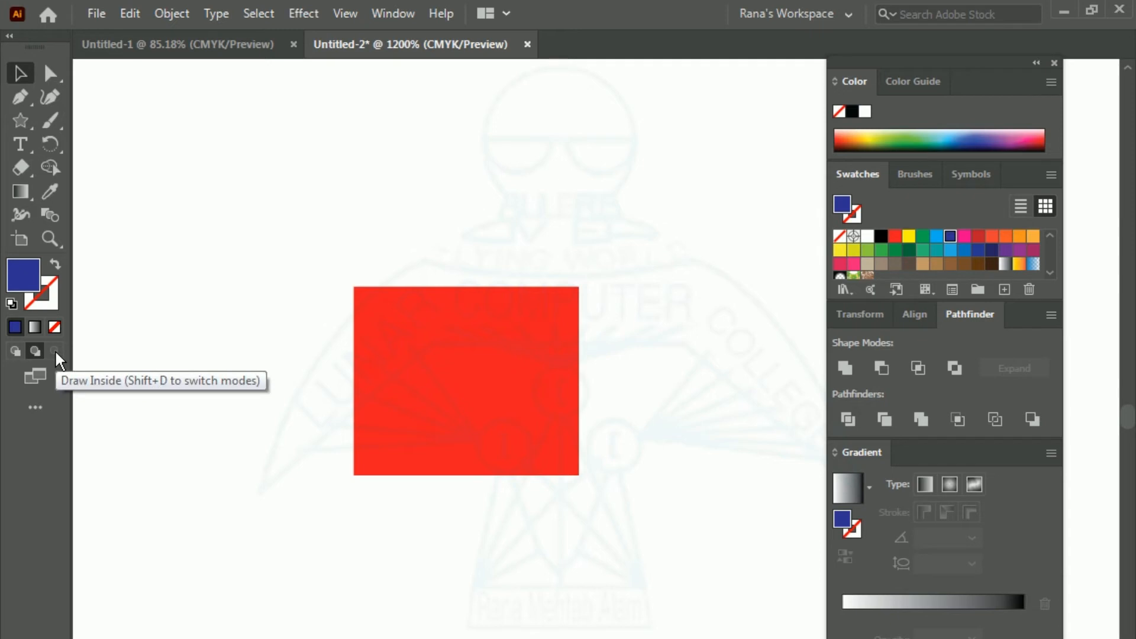
Step: In Draw Inside mode for the red rectangle, draw a dark blue five-pointed star overlapping its upper-left corner
{"action": "left_click", "coordinate": [462, 299]}
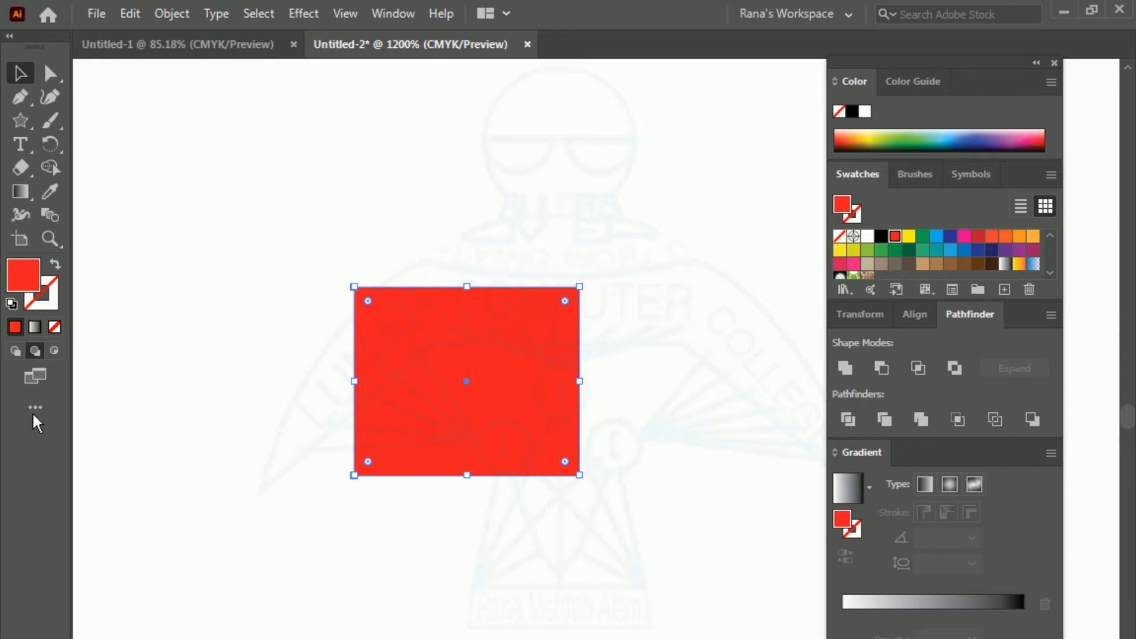
{"action": "left_click", "coordinate": [51, 353]}
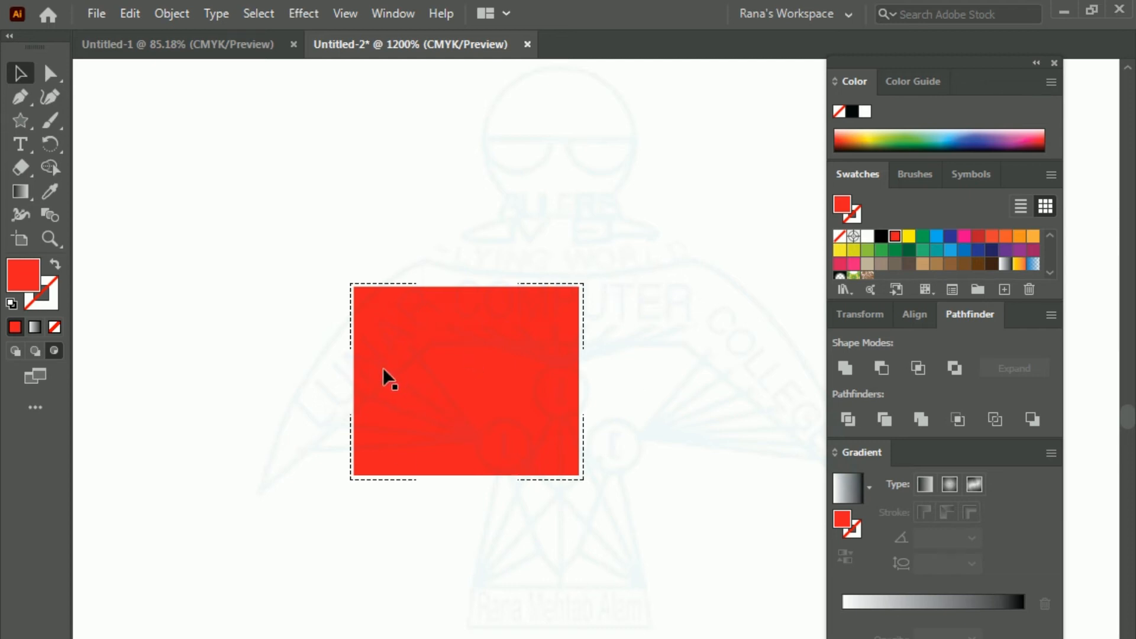
{"action": "left_click", "coordinate": [951, 240]}
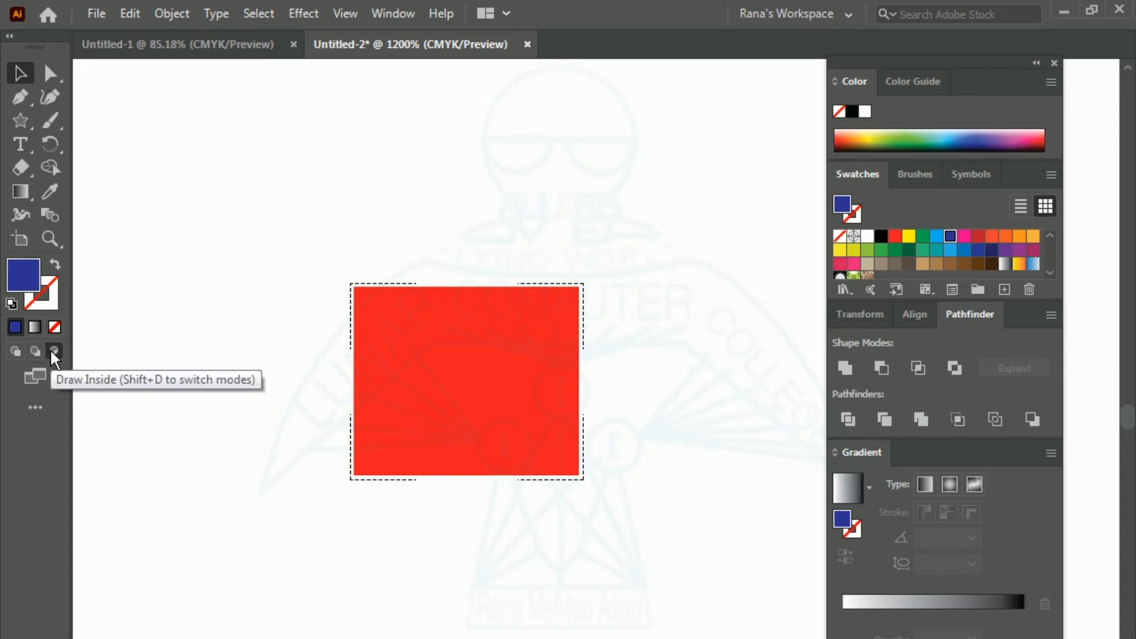
{"action": "left_click", "coordinate": [21, 119]}
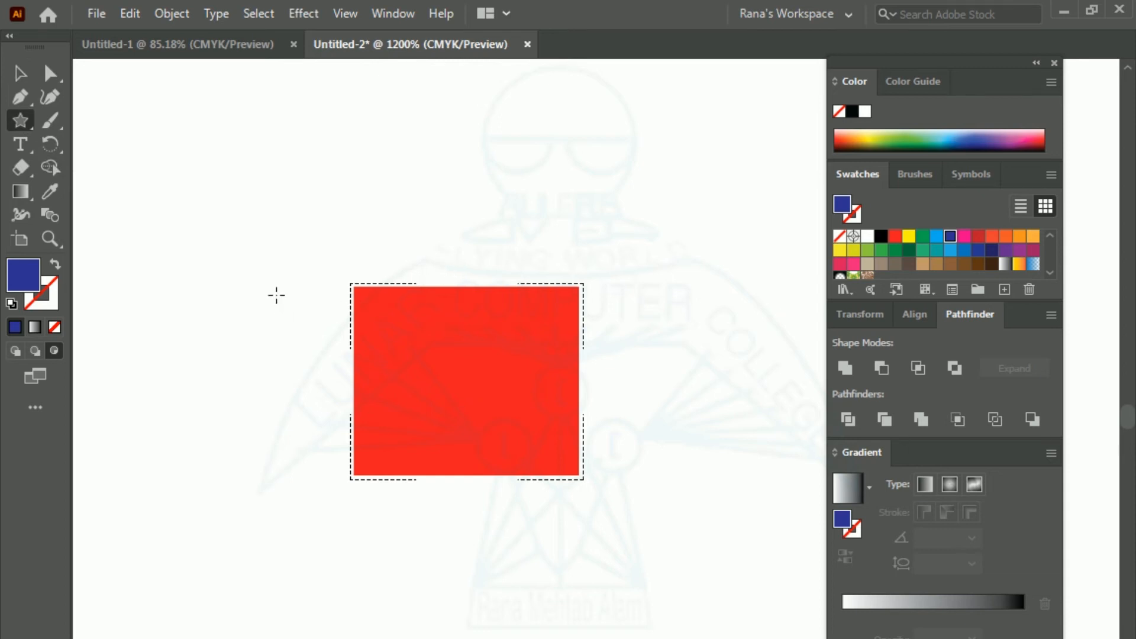
{"action": "left_click_drag", "start_coordinate": [309, 259], "coordinate": [426, 355]}
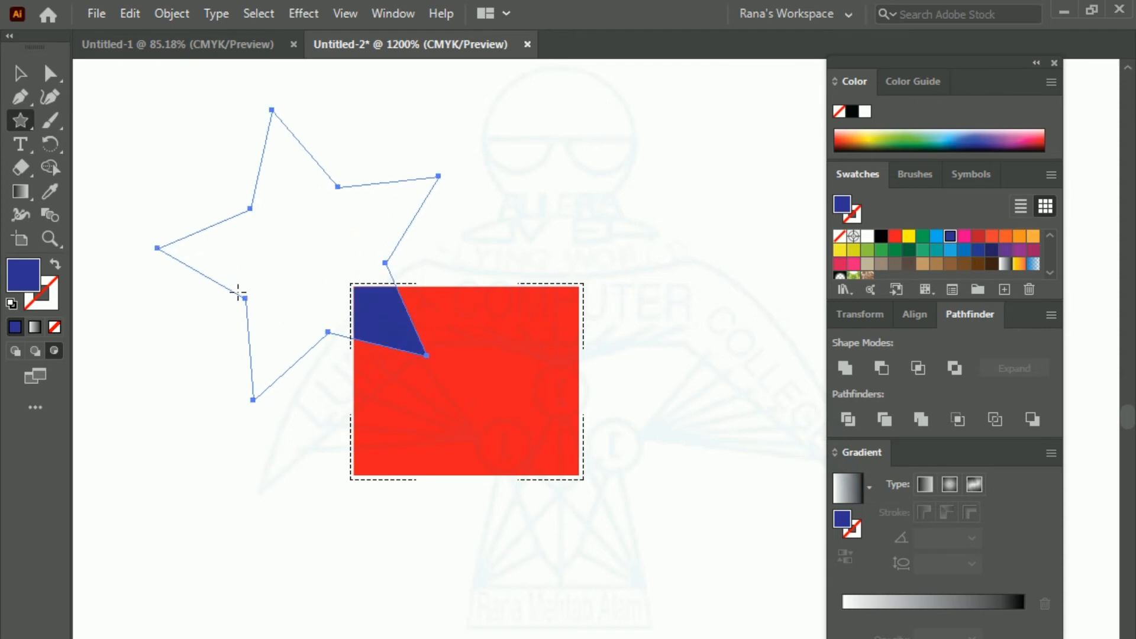
Step: Shift the clipped star slightly to the right within the red rectangle and deselect the artwork
{"action": "left_click", "coordinate": [20, 75]}
{"action": "left_click_drag", "start_coordinate": [134, 144], "coordinate": [253, 244]}
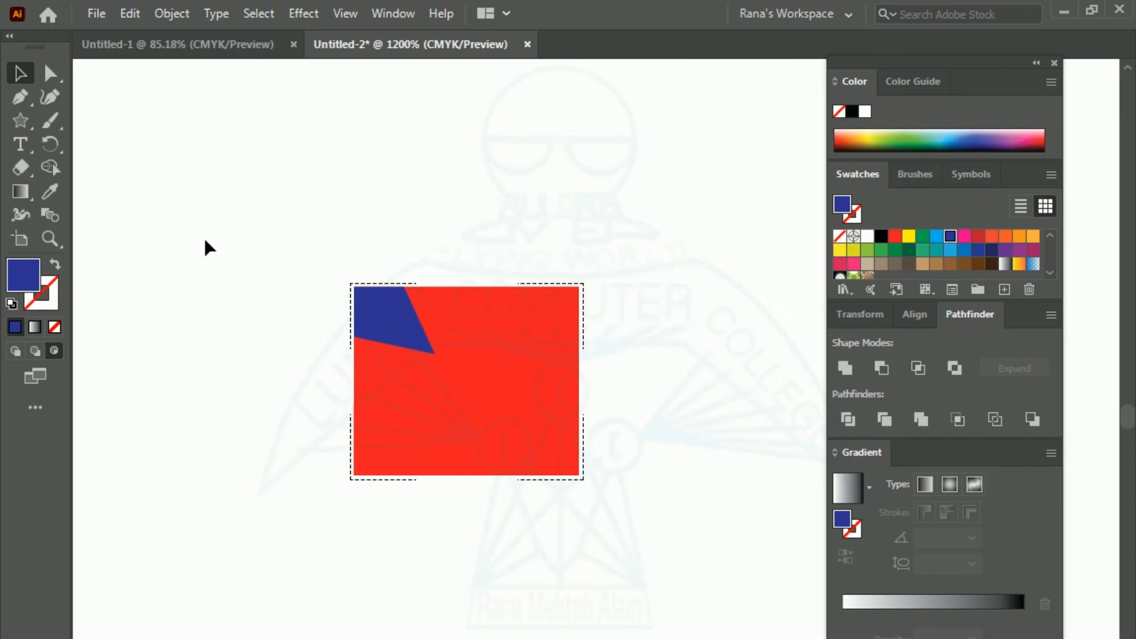
{"action": "left_click", "coordinate": [394, 315]}
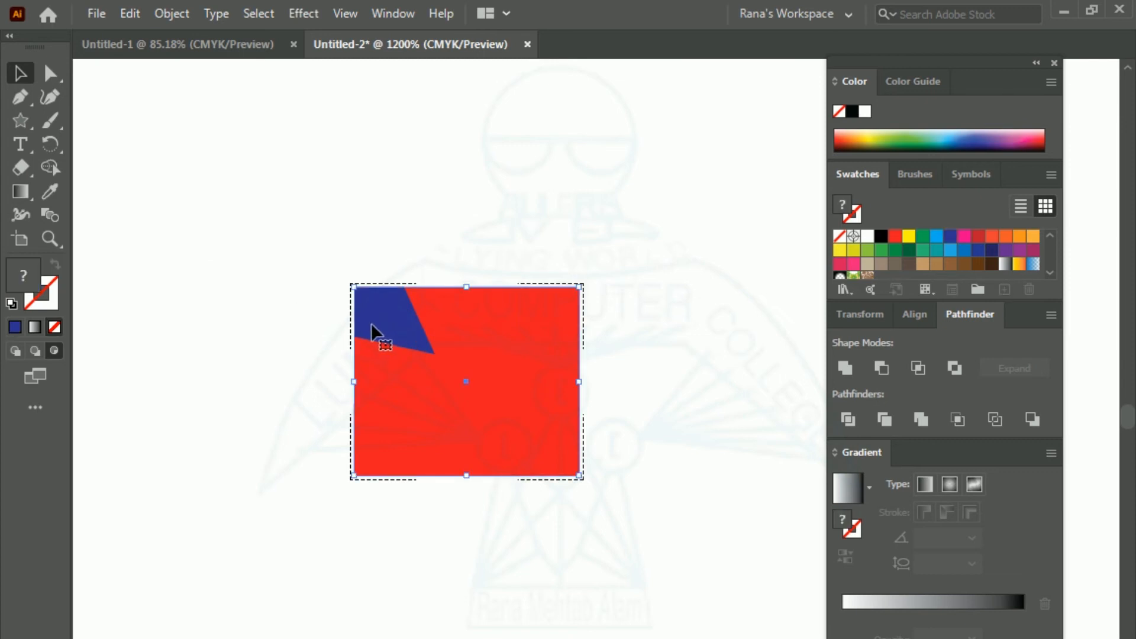
{"action": "left_click", "coordinate": [264, 263]}
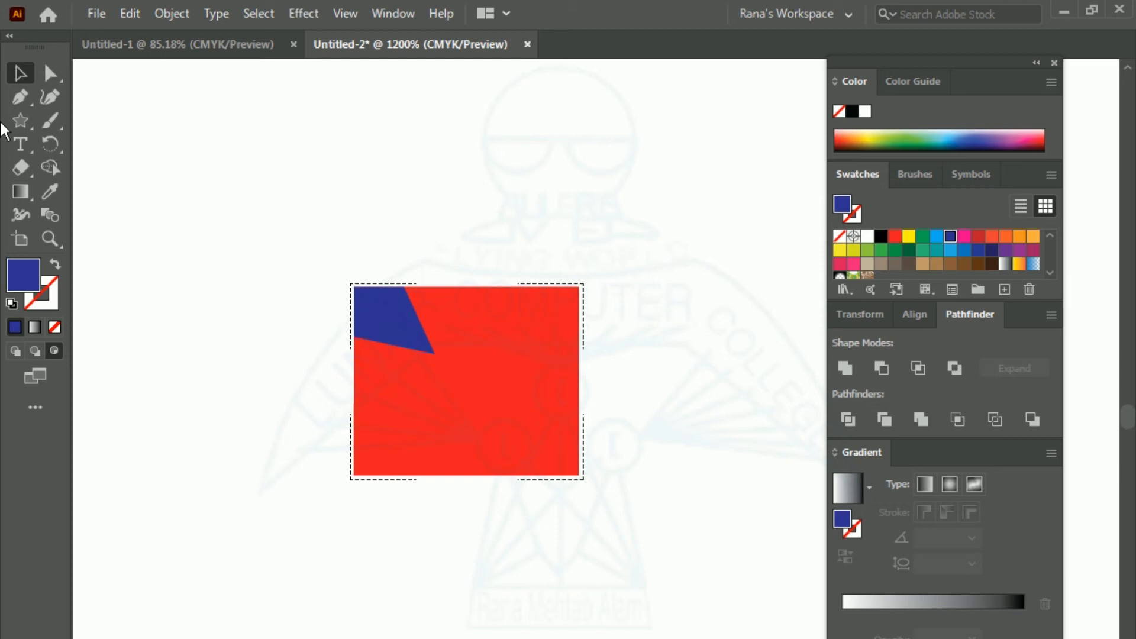
Step: Draw an ellipse inside the red rectangle, overlapping its upper-right corner, and fill it with green
{"action": "left_click", "coordinate": [18, 121]}
{"action": "left_click", "coordinate": [70, 143]}
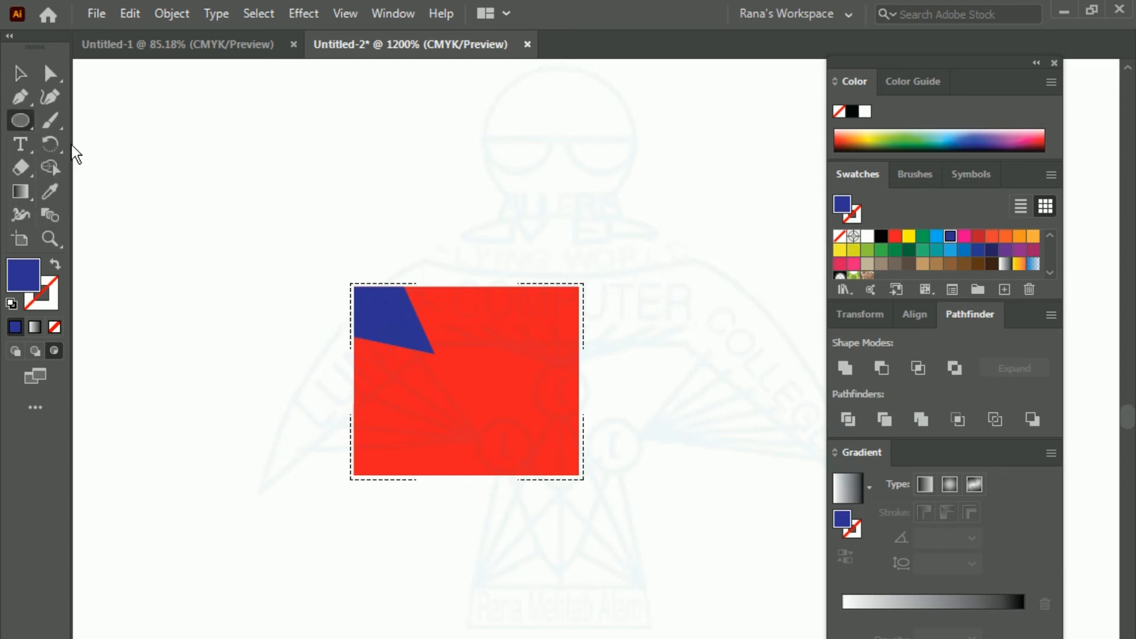
{"action": "left_click_drag", "start_coordinate": [471, 240], "coordinate": [626, 359]}
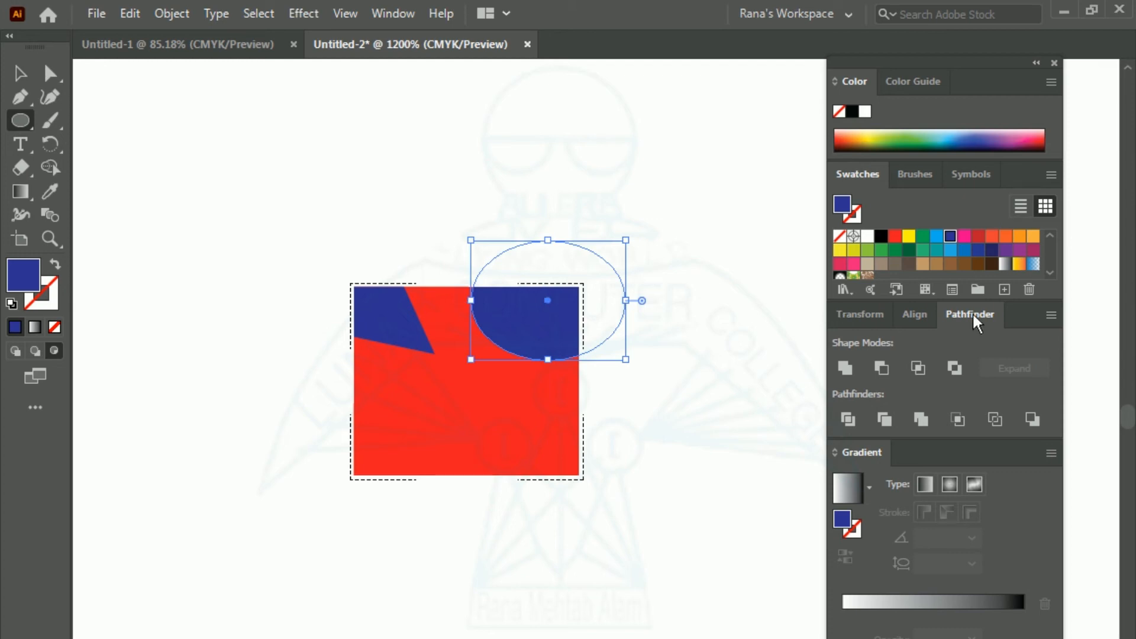
{"action": "left_click", "coordinate": [1006, 238]}
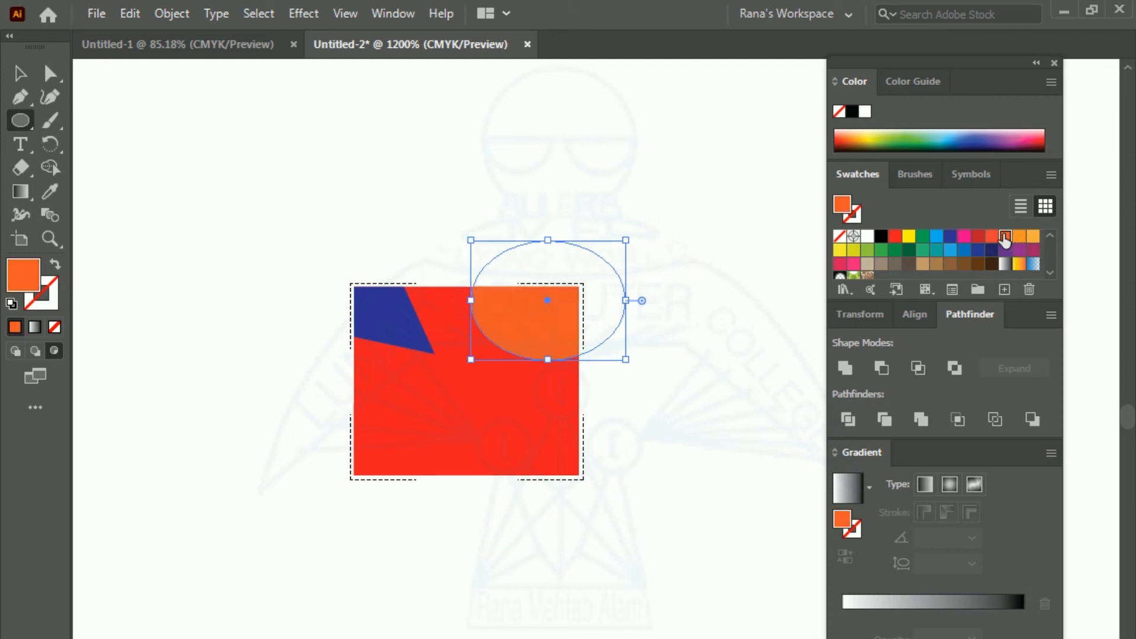
{"action": "left_click", "coordinate": [976, 238]}
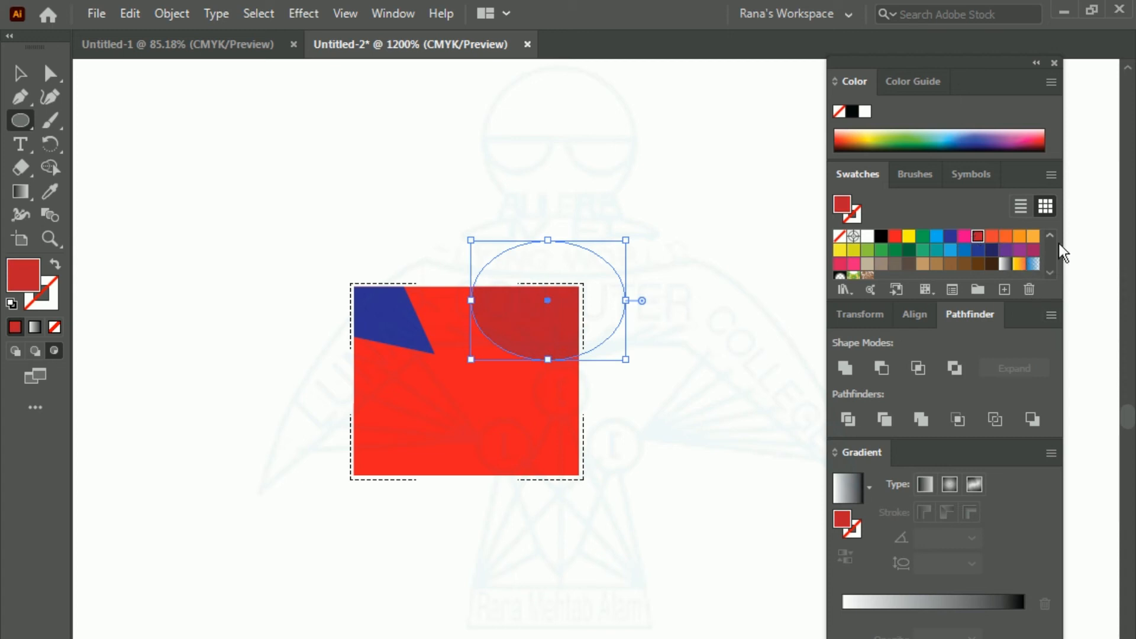
{"action": "left_click", "coordinate": [921, 238]}
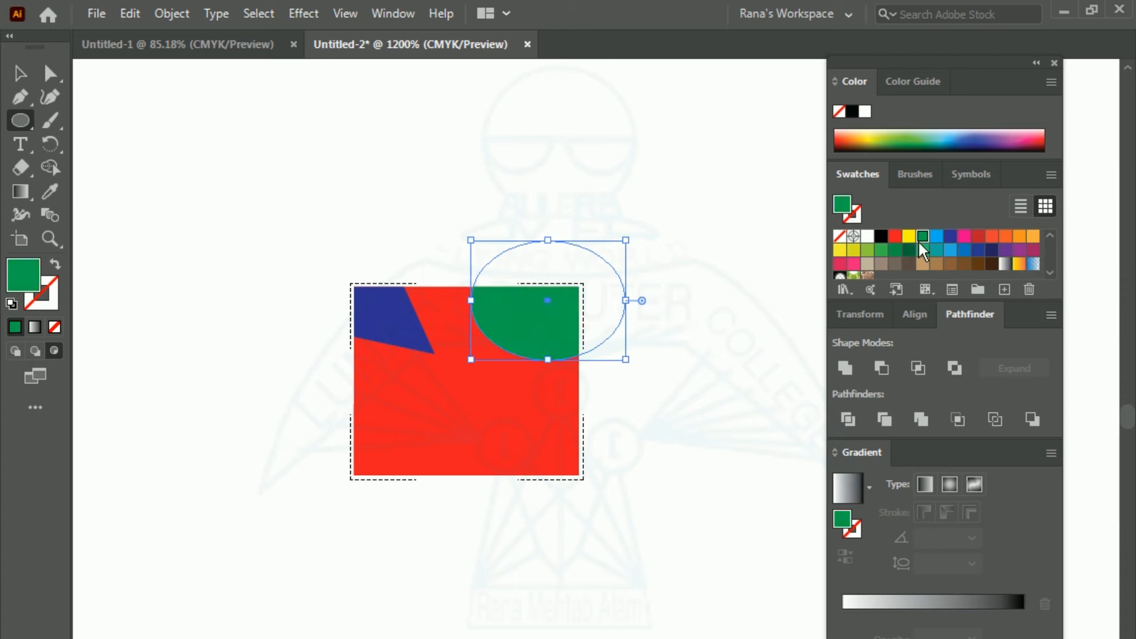
Step: Change the fill of the ellipse to light blue
{"action": "left_click", "coordinate": [20, 123]}
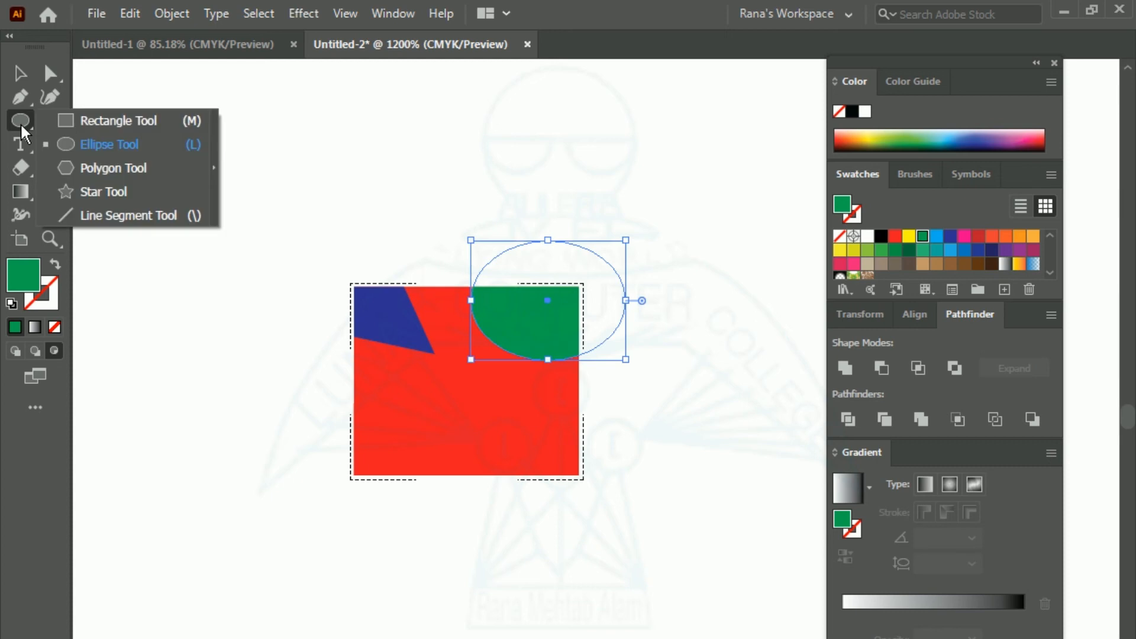
{"action": "left_click", "coordinate": [124, 171]}
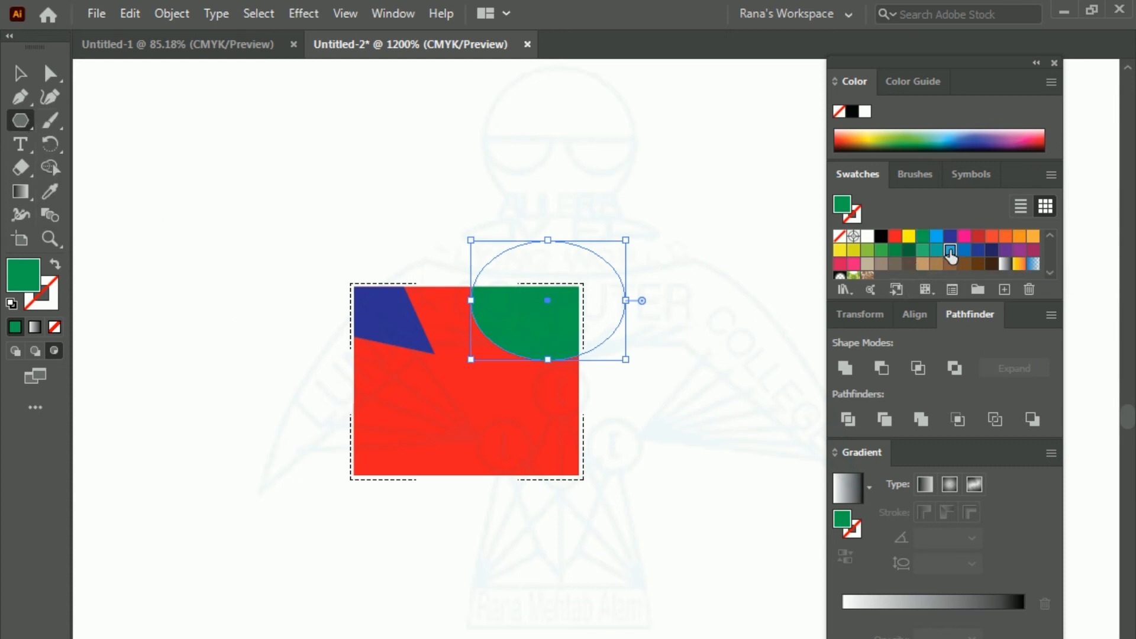
{"action": "left_click", "coordinate": [950, 251]}
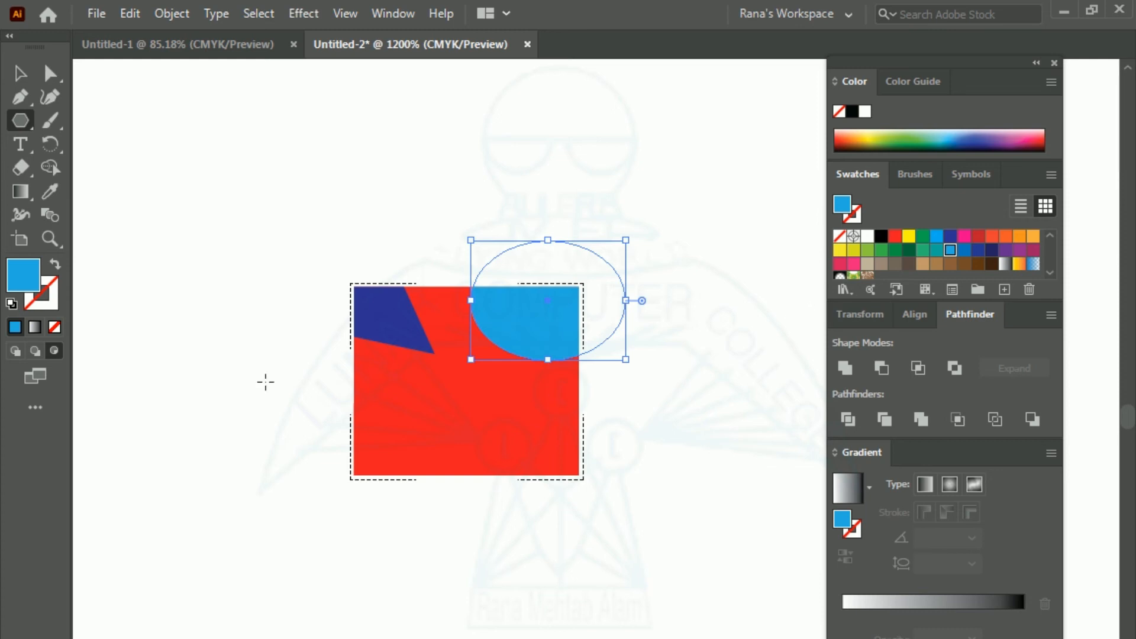
{"action": "key", "text": "v"}
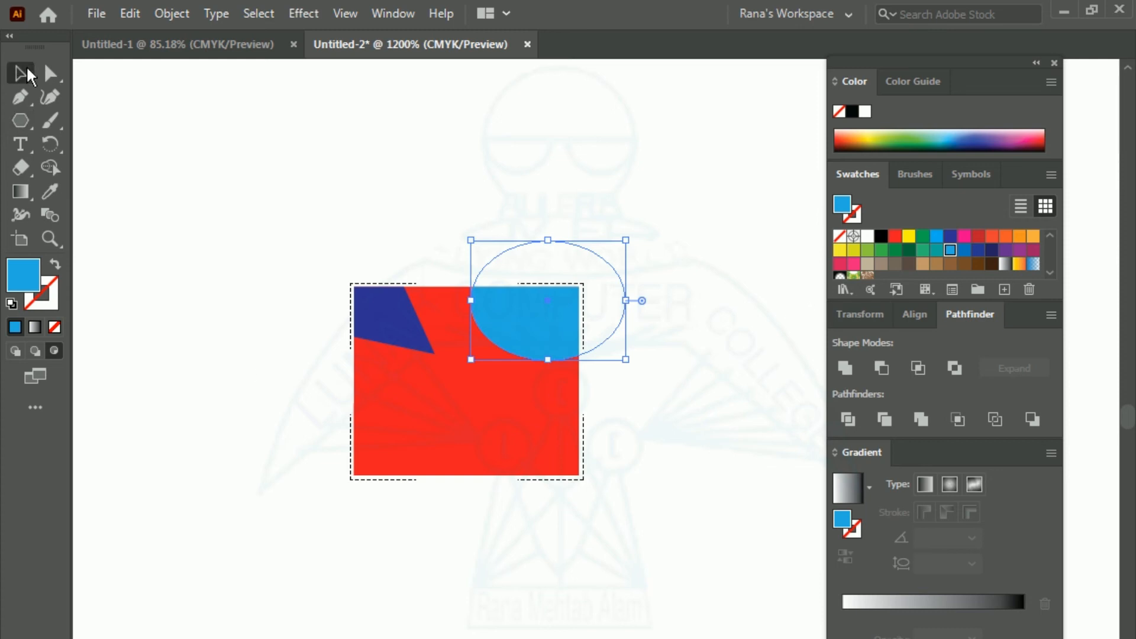
Step: Draw a light blue hexagon in Draw Inside mode and move it to overlap the middle of the red rectangle's bottom edge
{"action": "left_click", "coordinate": [431, 397]}
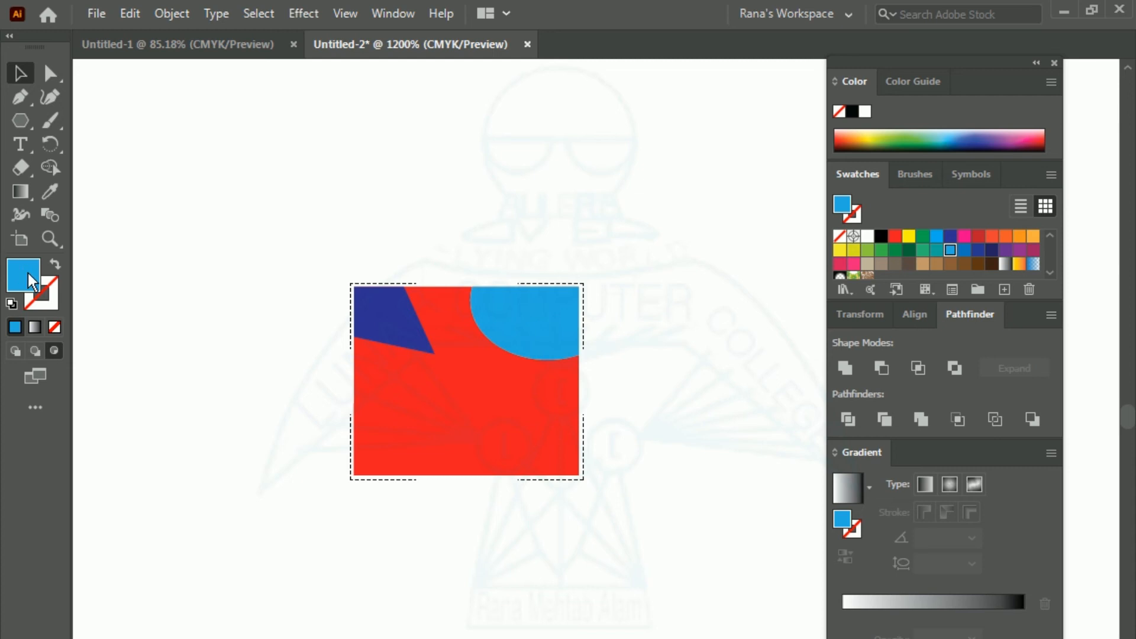
{"action": "left_click", "coordinate": [22, 120]}
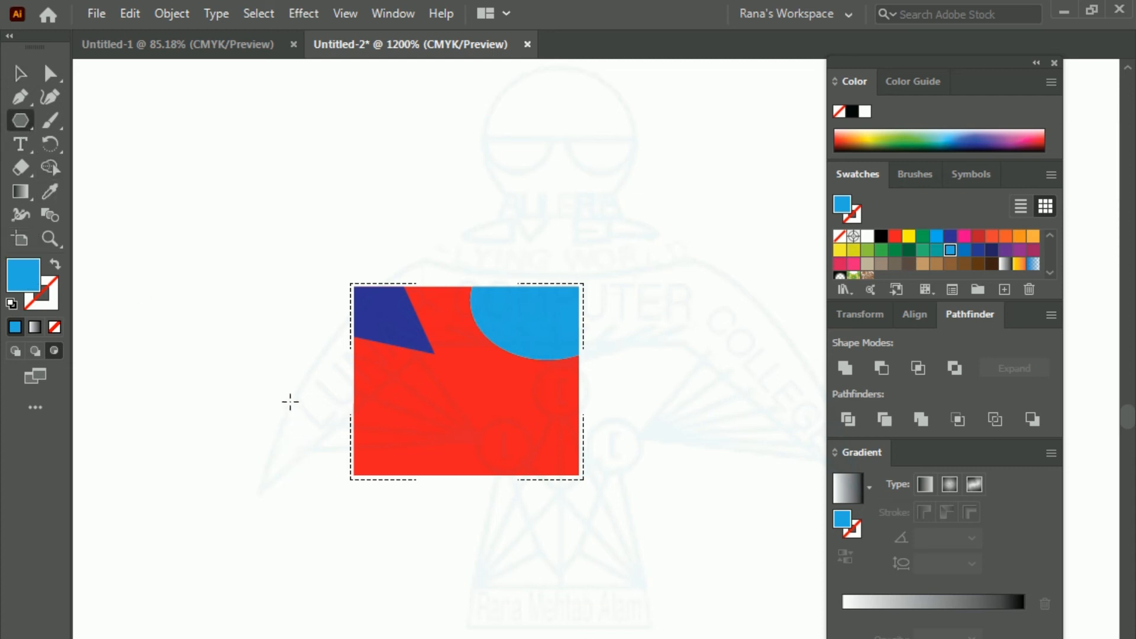
{"action": "left_click_drag", "start_coordinate": [287, 394], "coordinate": [355, 463]}
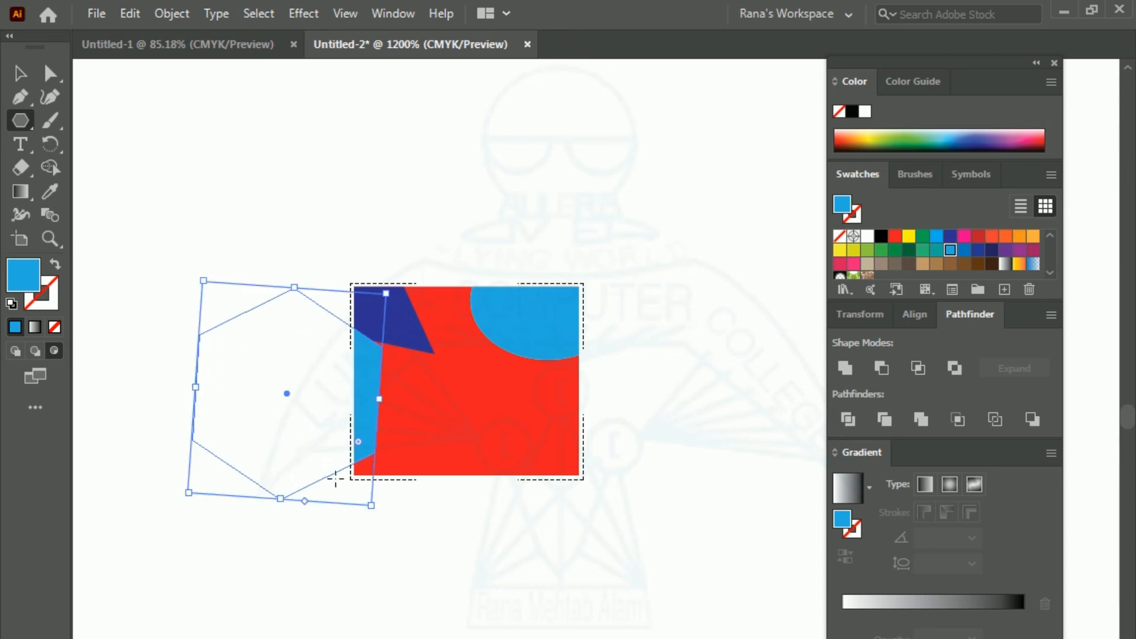
{"action": "left_click", "coordinate": [21, 74]}
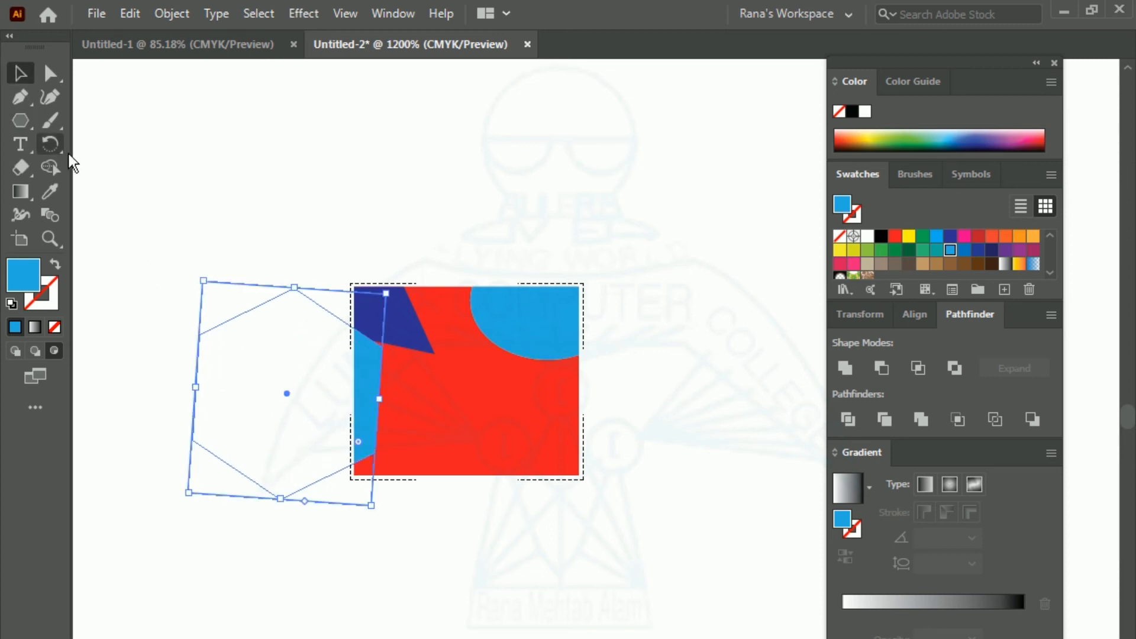
{"action": "left_click_drag", "start_coordinate": [227, 325], "coordinate": [410, 428]}
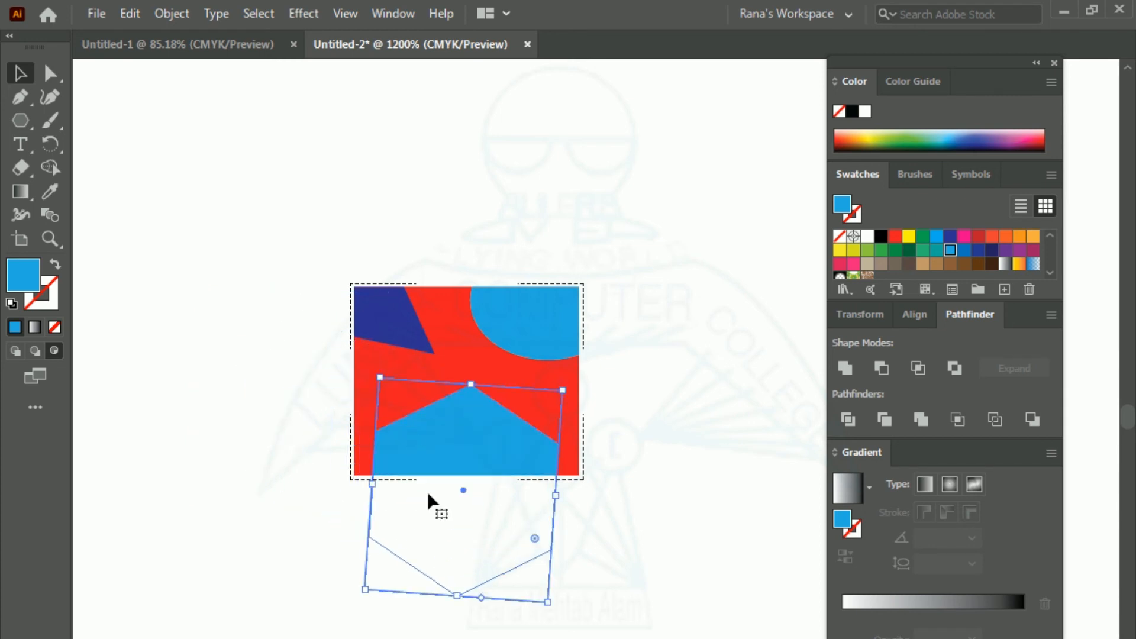
Step: Change the fill of the hexagon to black and deselect it
{"action": "left_click", "coordinate": [950, 236]}
{"action": "left_click", "coordinate": [991, 238]}
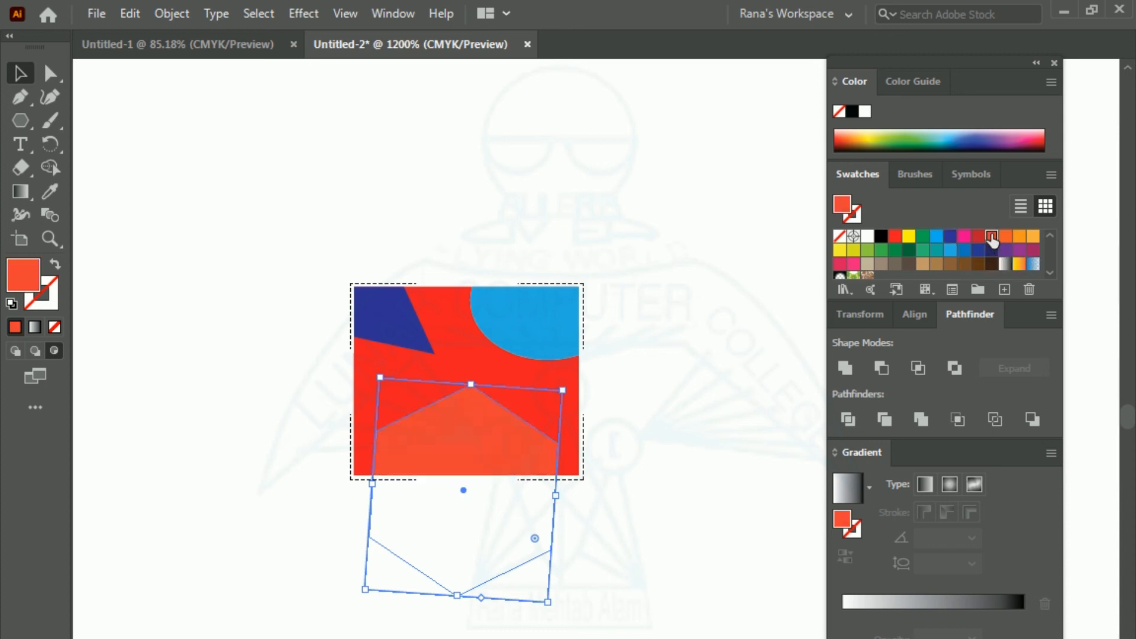
{"action": "left_click", "coordinate": [882, 236]}
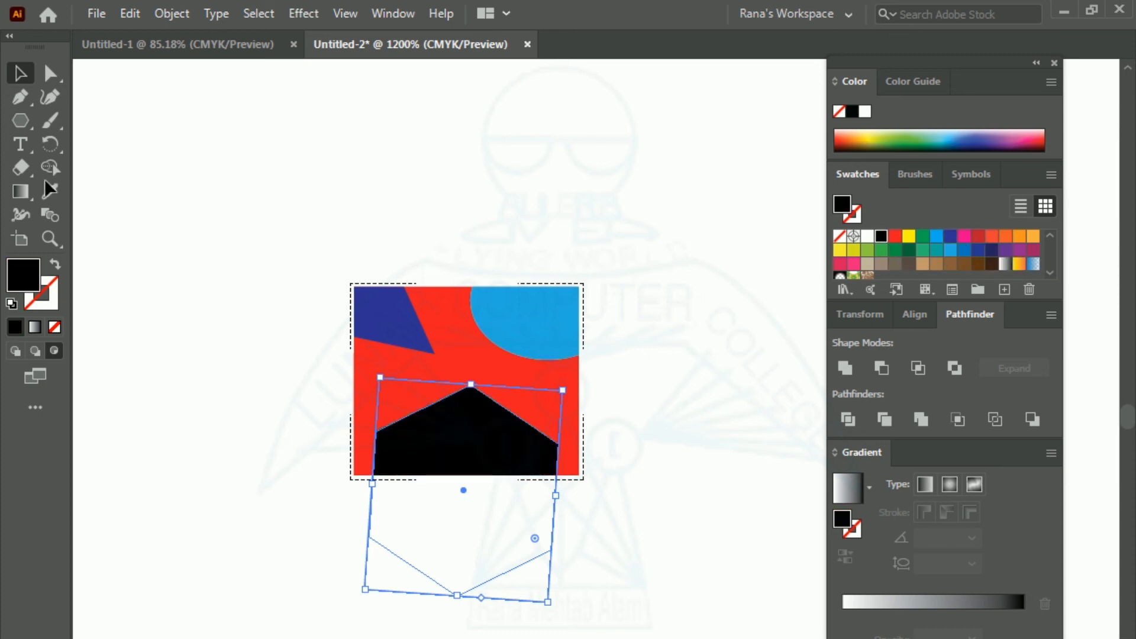
{"action": "left_click", "coordinate": [121, 157]}
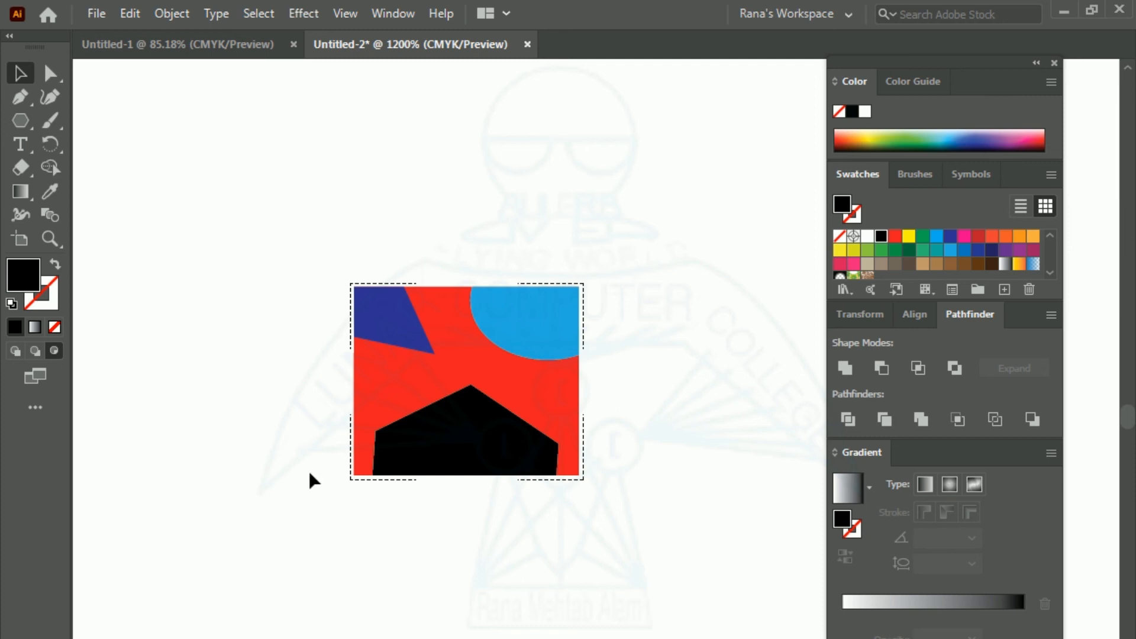
Step: Return to Draw Normal mode and move the whole clipped rectangle artwork slightly up and to the left
{"action": "left_click", "coordinate": [11, 353]}
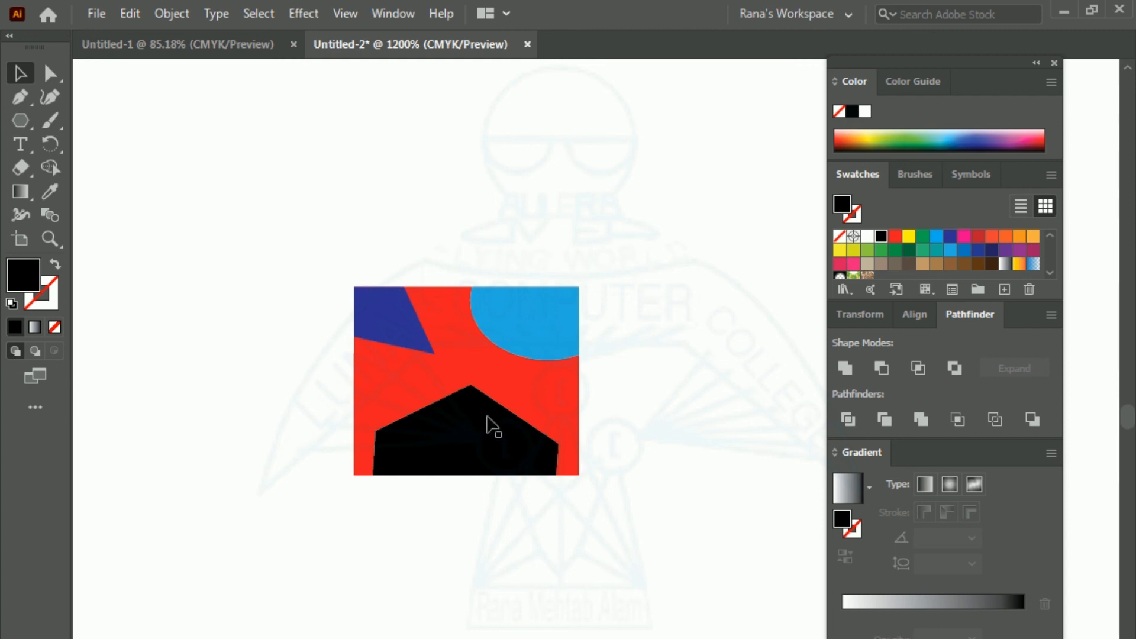
{"action": "left_click_drag", "start_coordinate": [484, 458], "coordinate": [448, 420]}
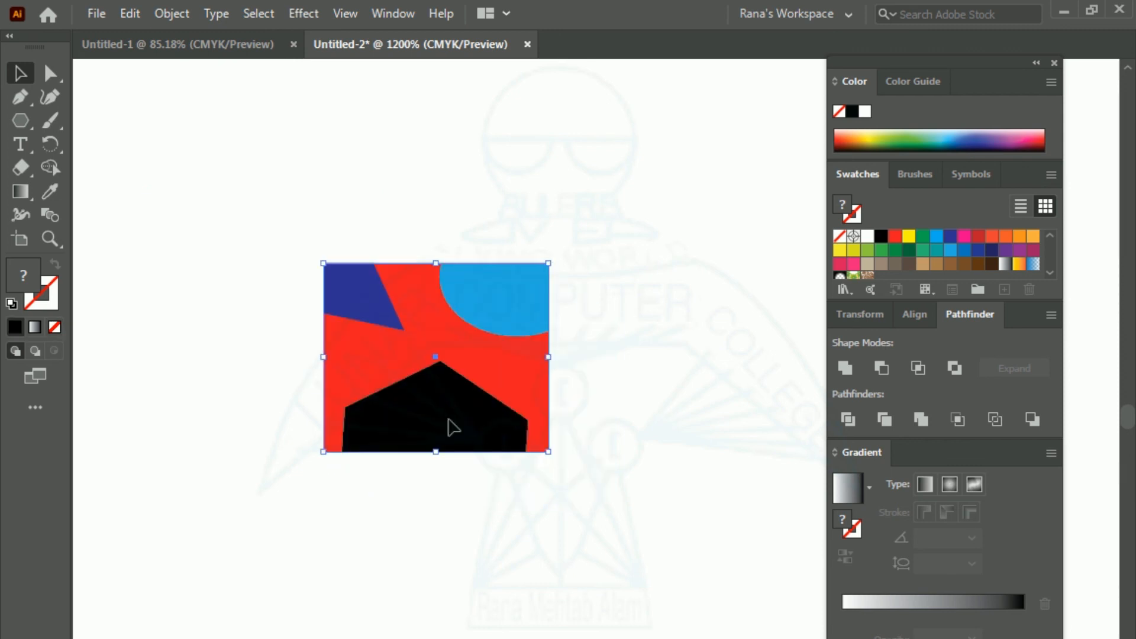